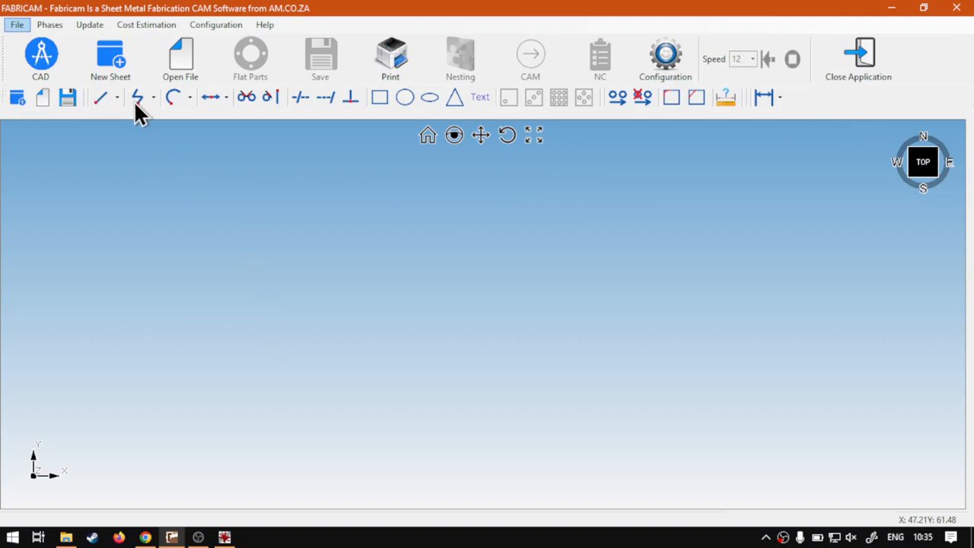
# Magnify the polyline tool's variants and choose Polyline Several Points.
pyautogui.press('super+plus')
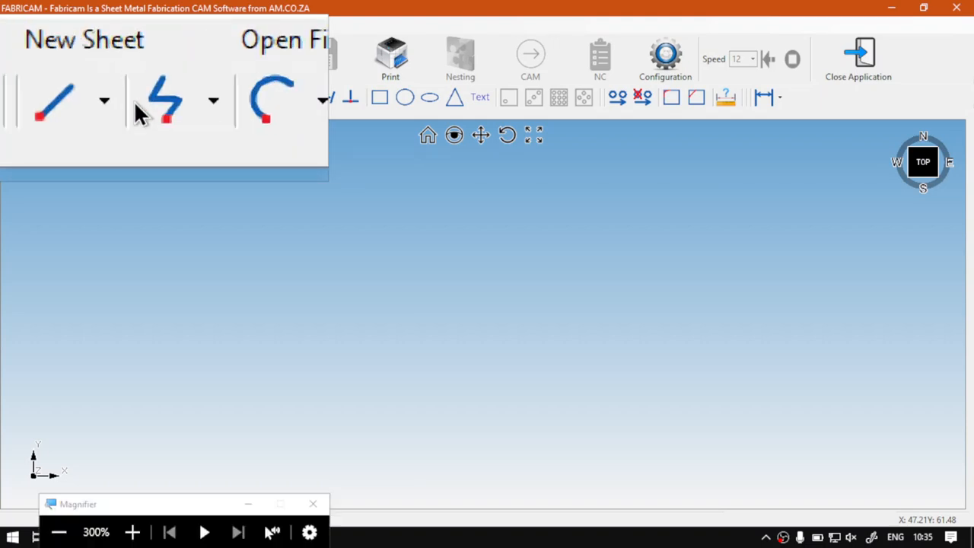
pyautogui.click(154, 97)
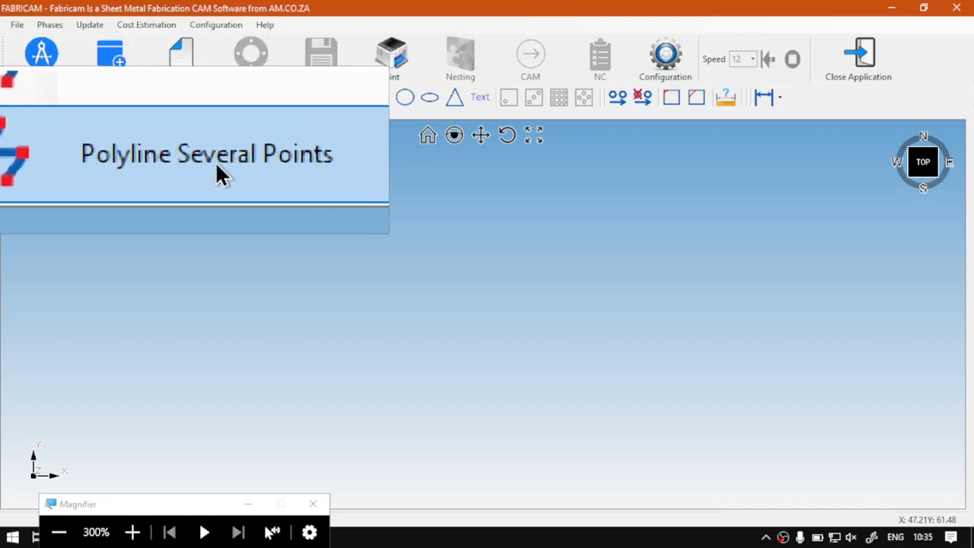
pyautogui.click(158, 137)
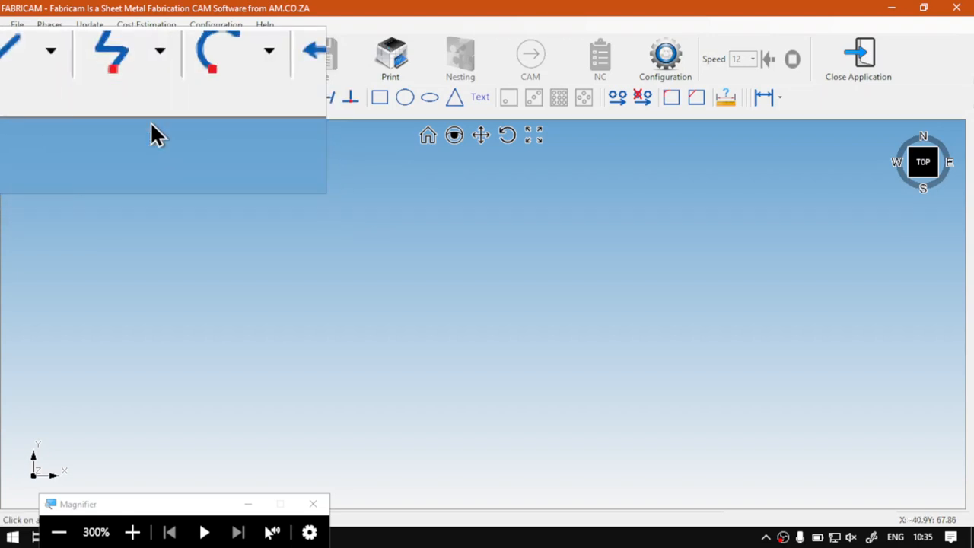
pyautogui.press('super+Escape')
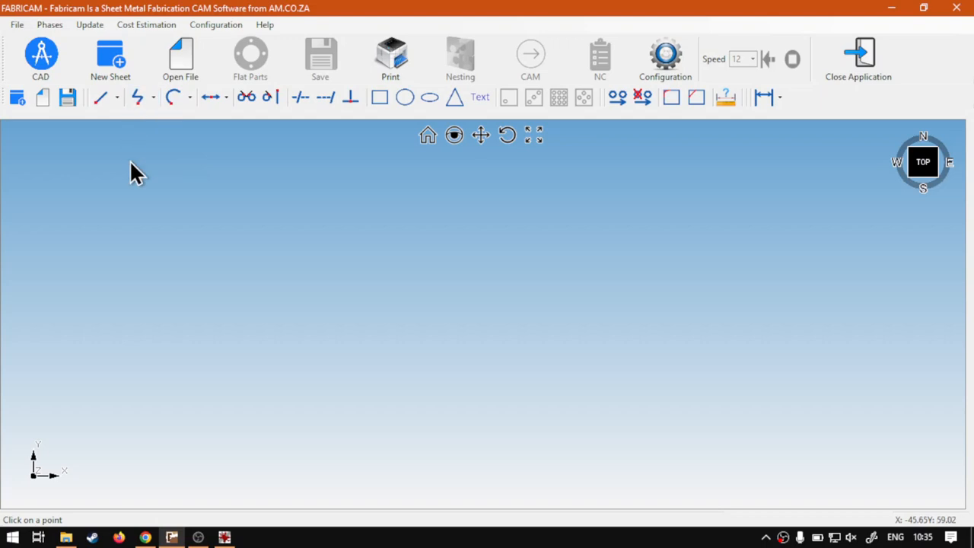
# Start a Polyline Several Points, open its coordinate table and examine the controls for adding and removing rows.
pyautogui.click(140, 96)
pyautogui.click(183, 127)
pyautogui.click(466, 329)
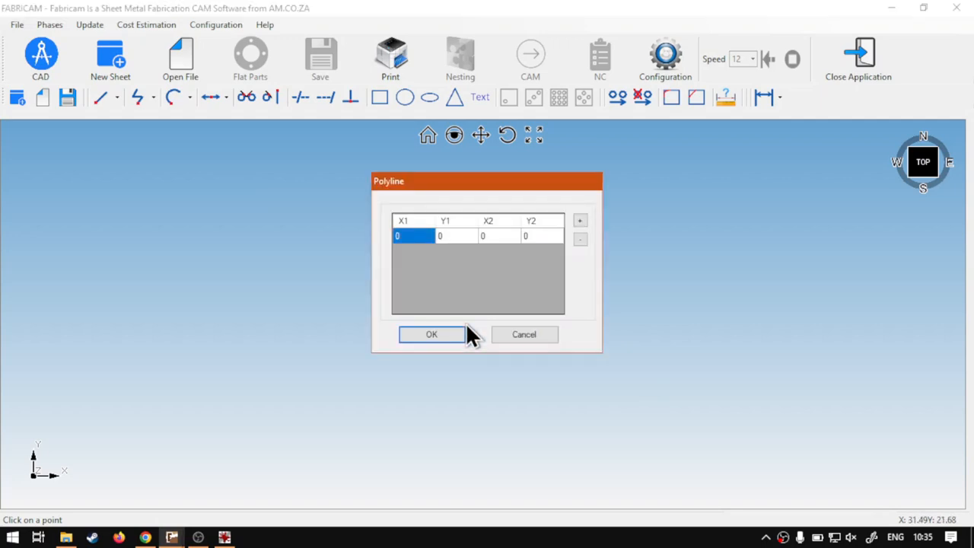
pyautogui.moveTo(461, 185); pyautogui.dragTo(463, 185)
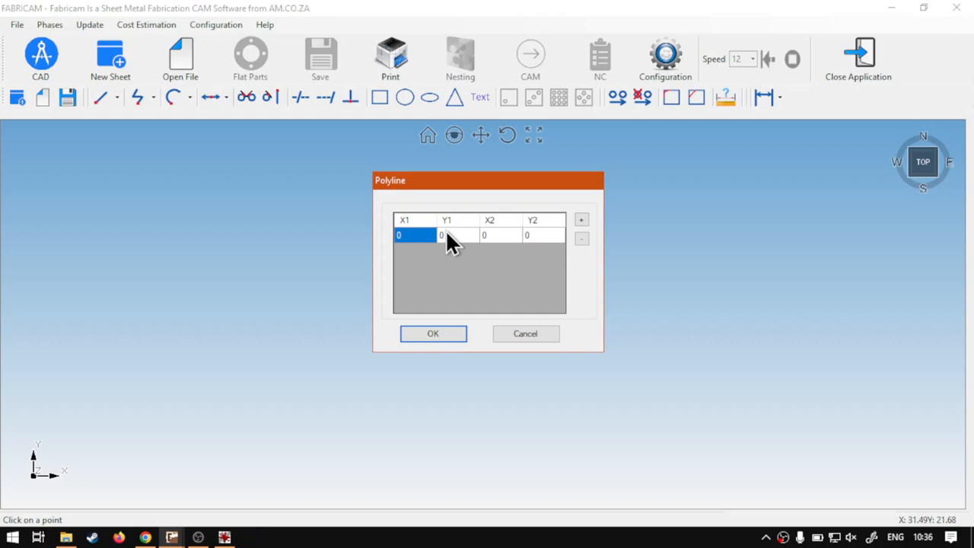
pyautogui.press('super+plus')
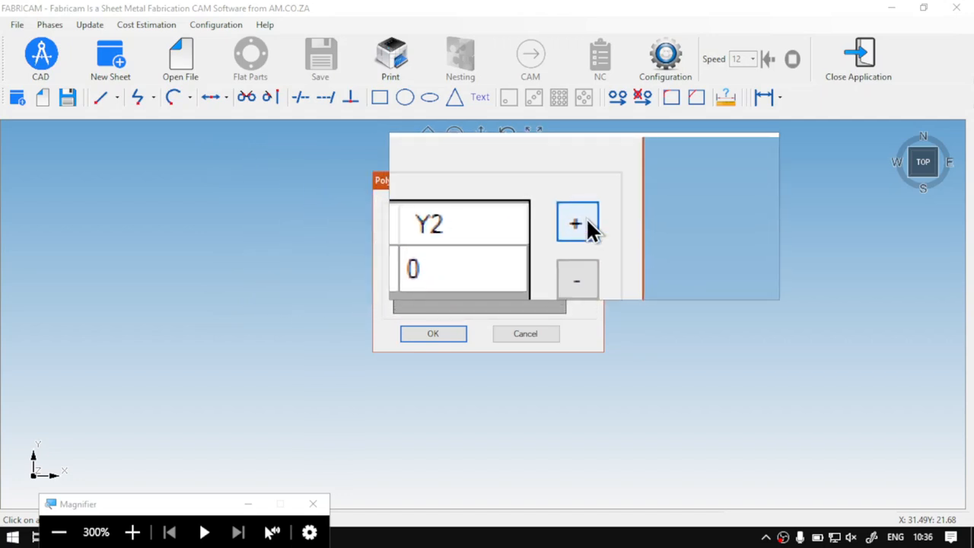
pyautogui.press('super+Escape')
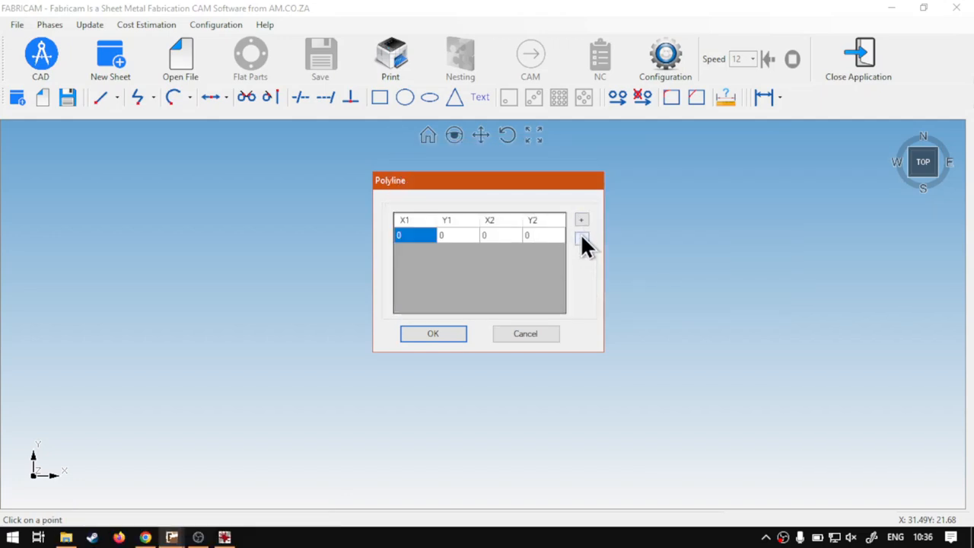
pyautogui.moveTo(510, 184); pyautogui.dragTo(545, 172)
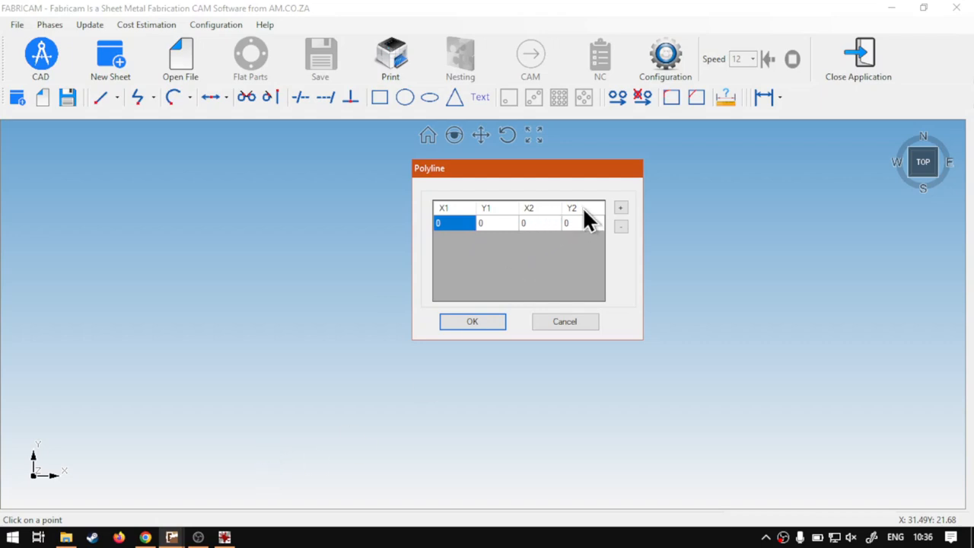
# Create a single-segment polyline from the origin with X2 set to 100 and Y2 kept at 0.
pyautogui.click(531, 223)
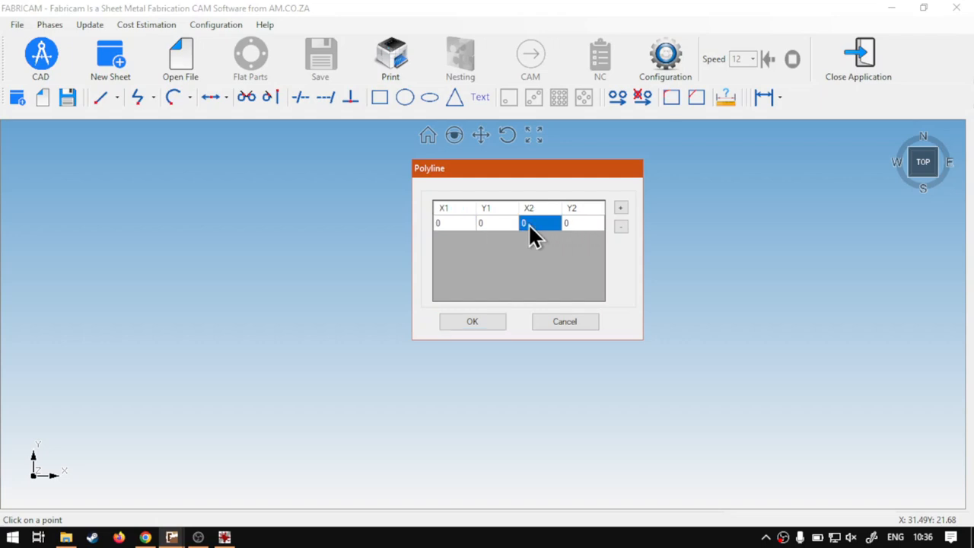
pyautogui.click(530, 223)
pyautogui.moveTo(526, 223); pyautogui.dragTo(516, 224)
pyautogui.write('100')
pyautogui.click(566, 222)
pyautogui.click(579, 223)
pyautogui.moveTo(575, 222); pyautogui.dragTo(567, 228)
pyautogui.click(489, 222)
pyautogui.click(577, 222)
pyautogui.click(577, 222)
pyautogui.moveTo(522, 169); pyautogui.dragTo(681, 159)
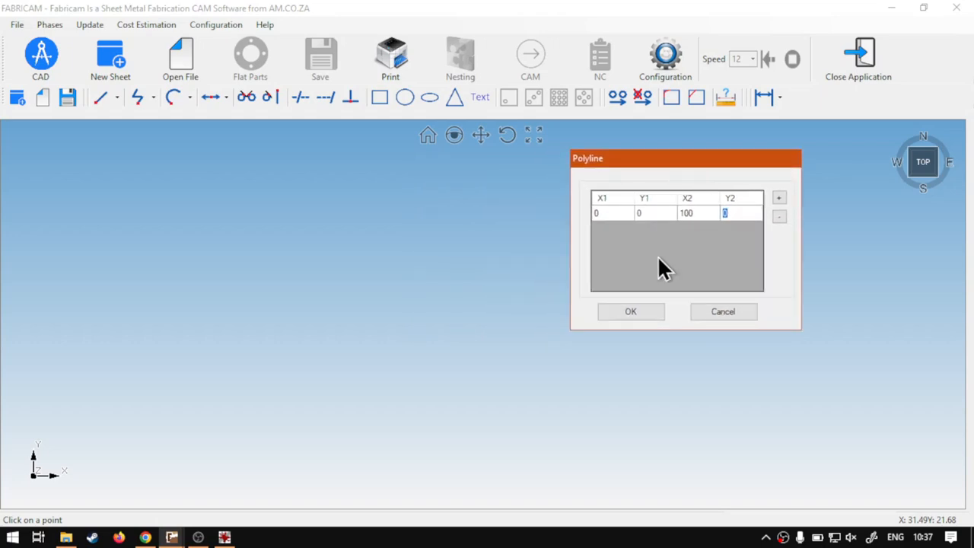
pyautogui.click(643, 307)
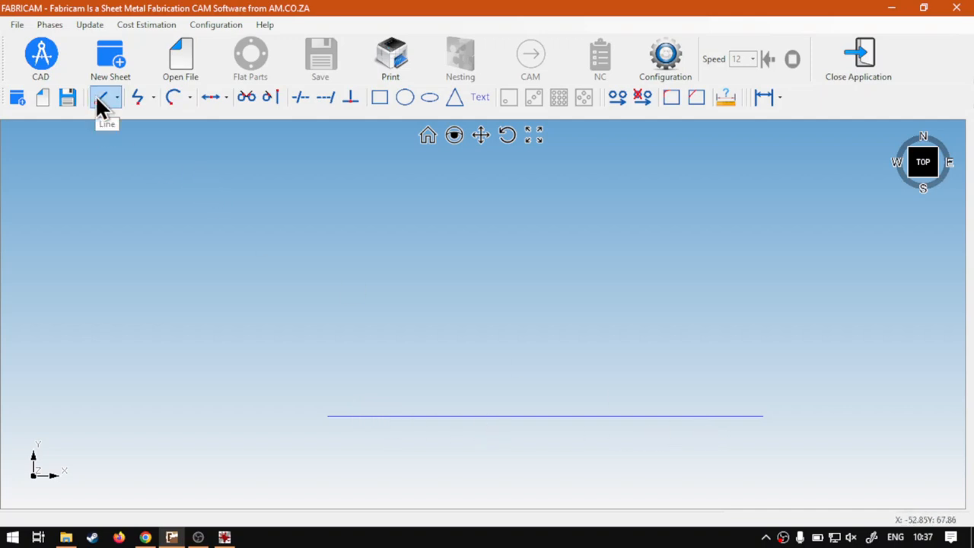
# Review the horizontal polyline's coordinates without changing them and delete the line.
pyautogui.doubleClick(754, 416)
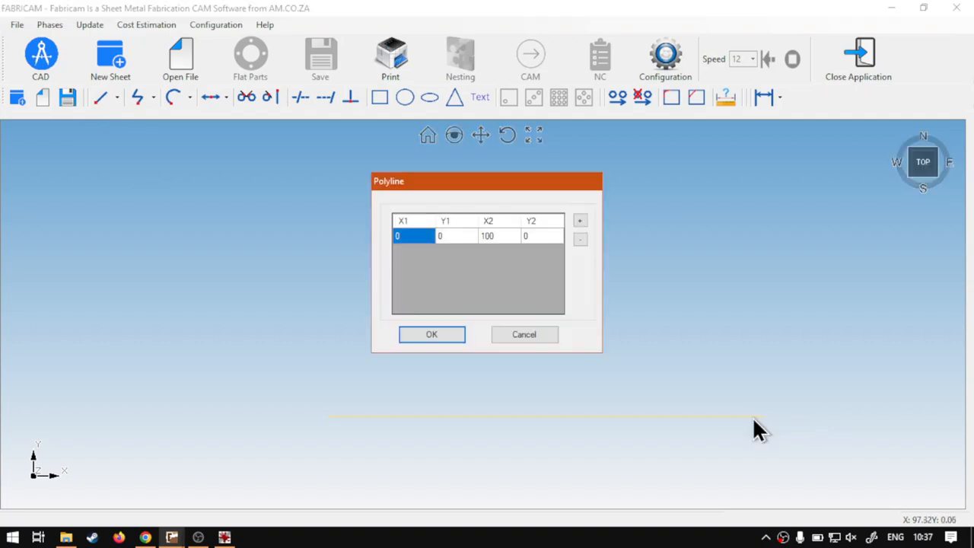
pyautogui.click(526, 333)
pyautogui.press('Delete')
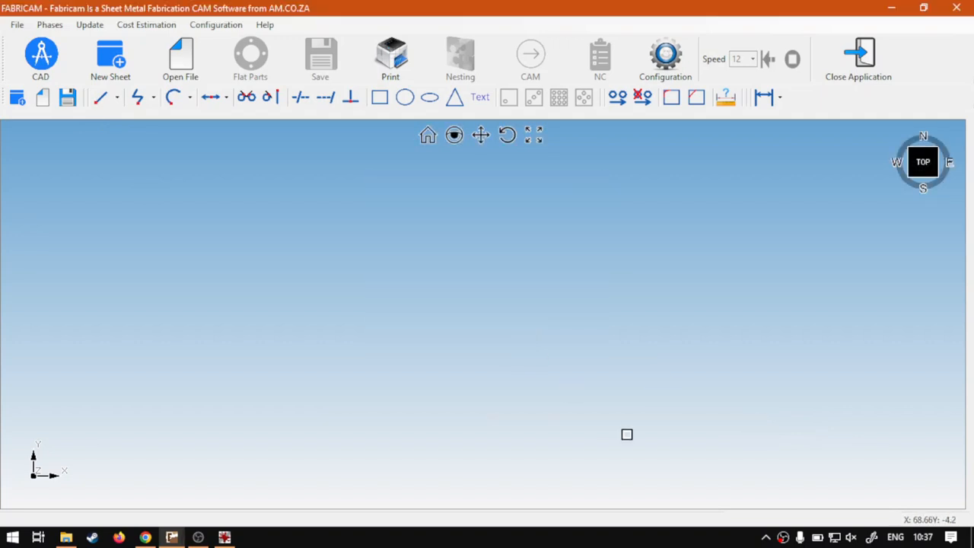
# Start a new Polyline Several Points with its first segment running from 0,0 to 100,0.
pyautogui.click(137, 95)
pyautogui.click(183, 127)
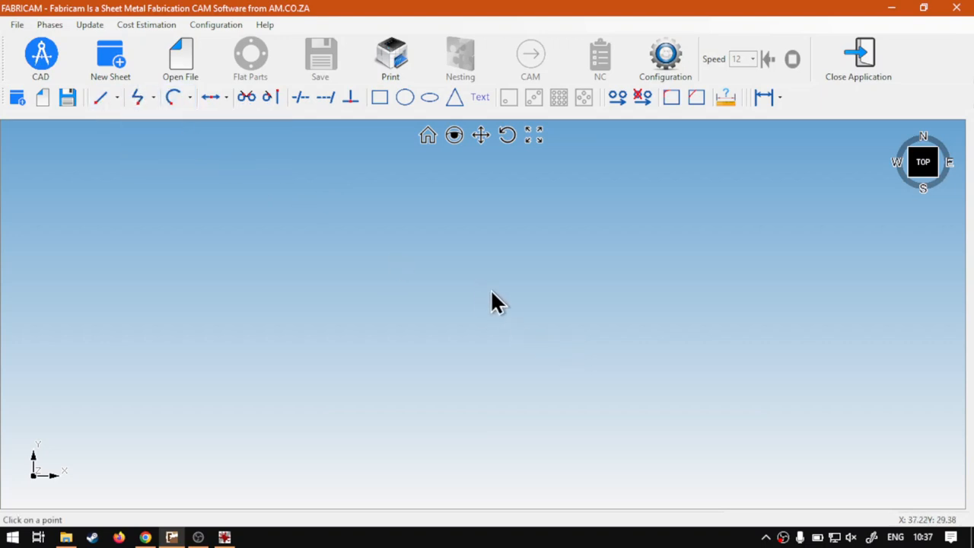
pyautogui.click(492, 235)
pyautogui.click(485, 237)
pyautogui.doubleClick(484, 237)
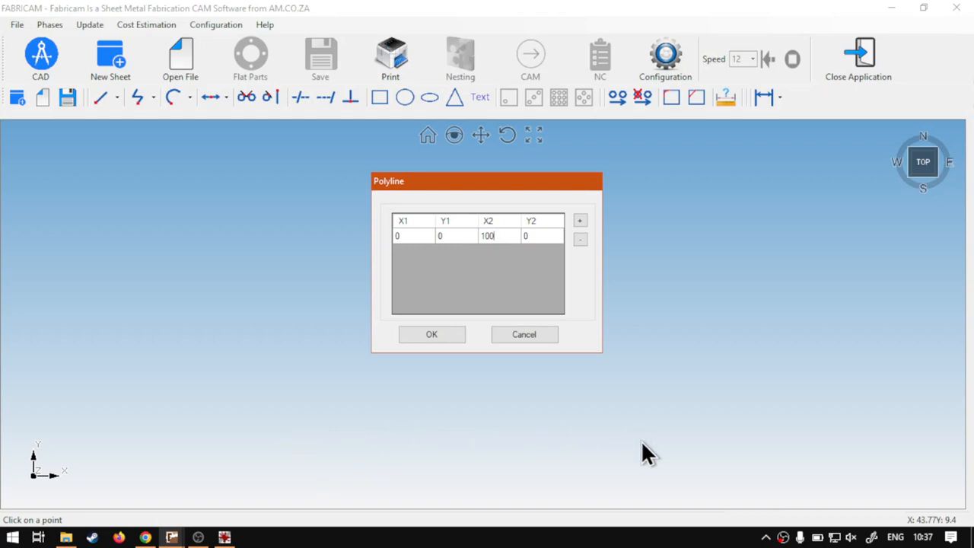
# Add a second segment from 100,0 to 0,30 and create the polyline.
pyautogui.click(579, 221)
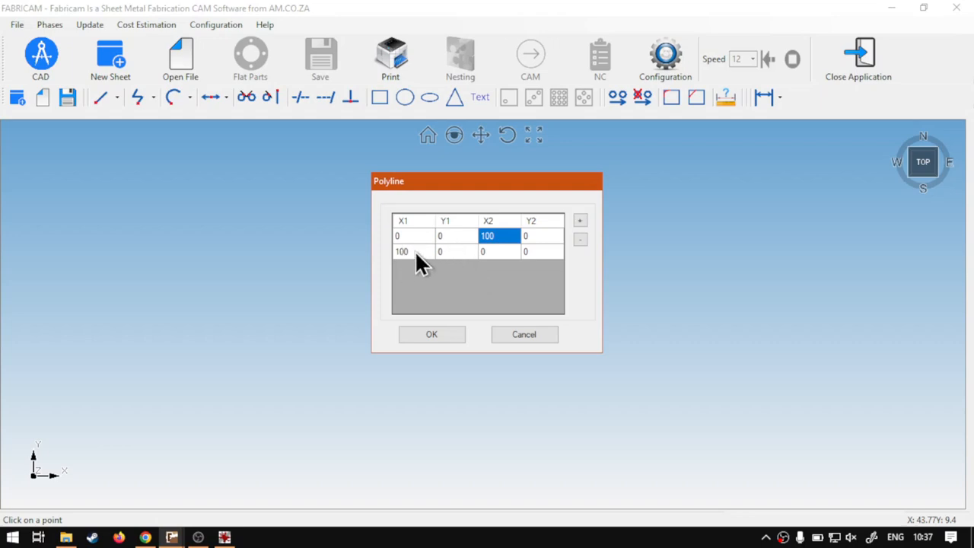
pyautogui.press('super+plus')
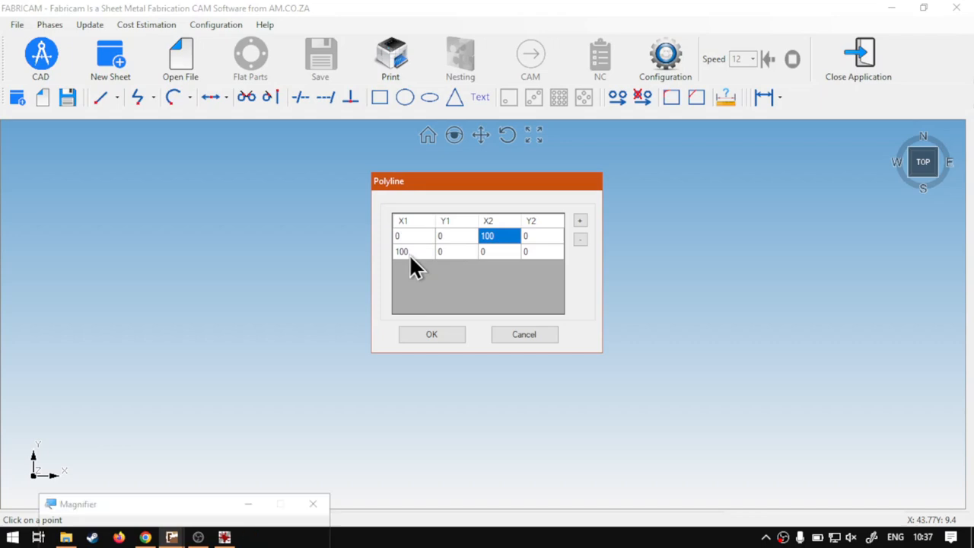
pyautogui.press('super+Escape')
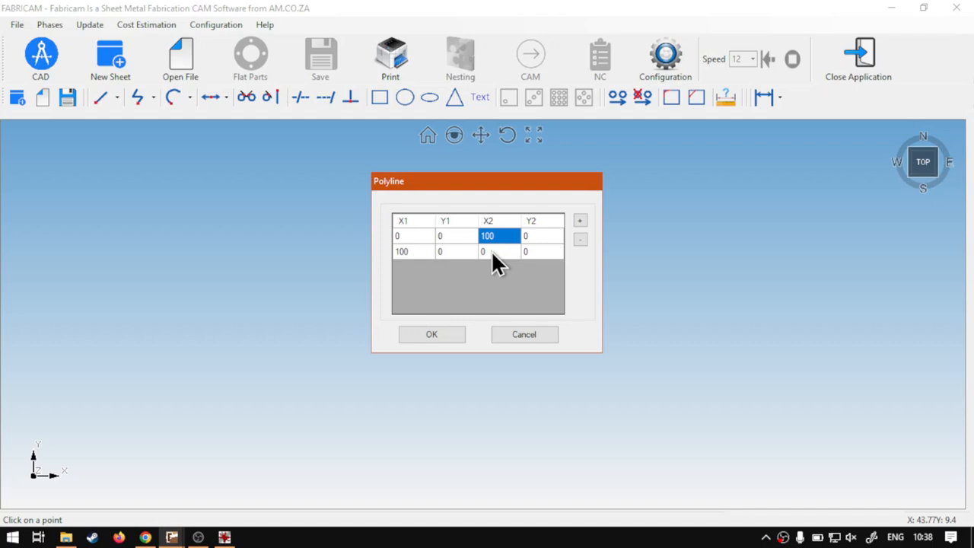
pyautogui.click(542, 256)
pyautogui.click(532, 254)
pyautogui.write('30')
pyautogui.click(455, 335)
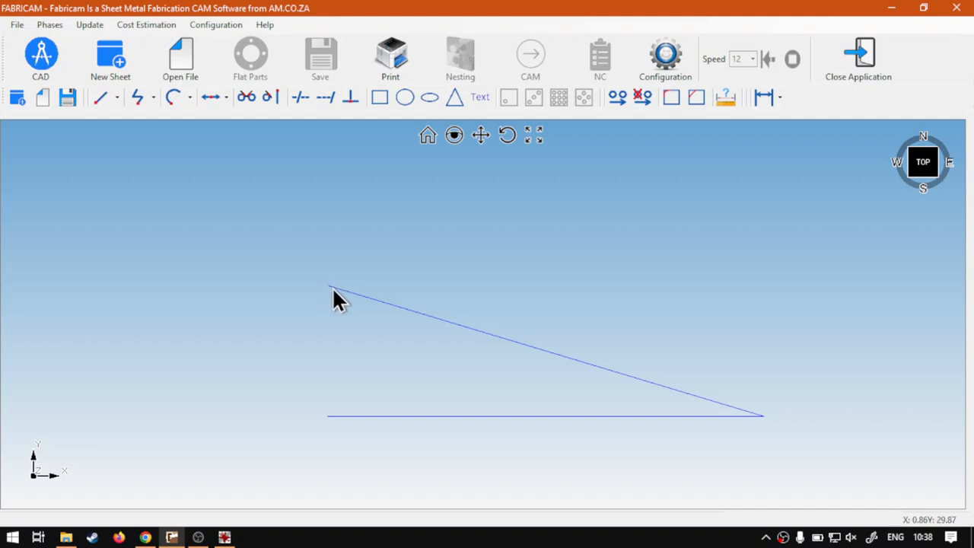
pyautogui.doubleClick(500, 335)
pyautogui.click(579, 221)
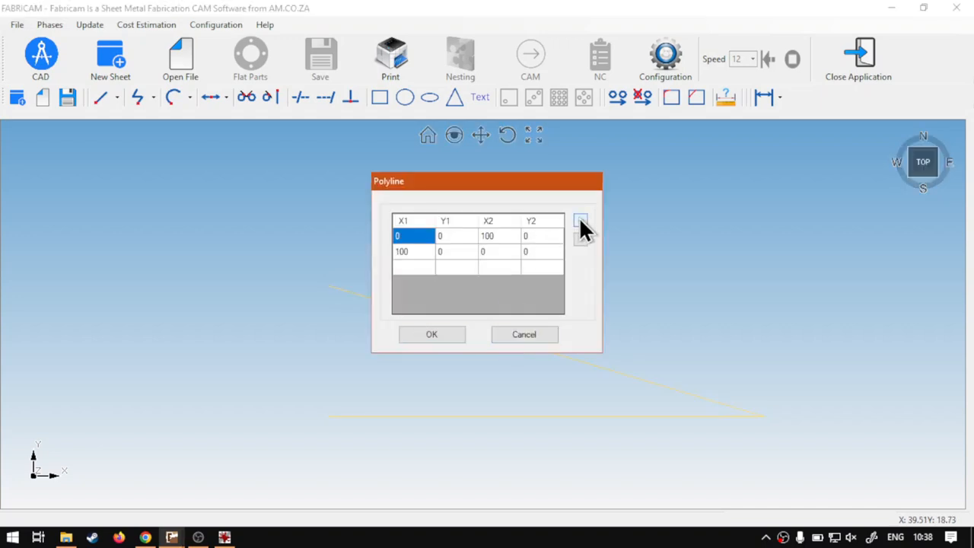
pyautogui.click(579, 239)
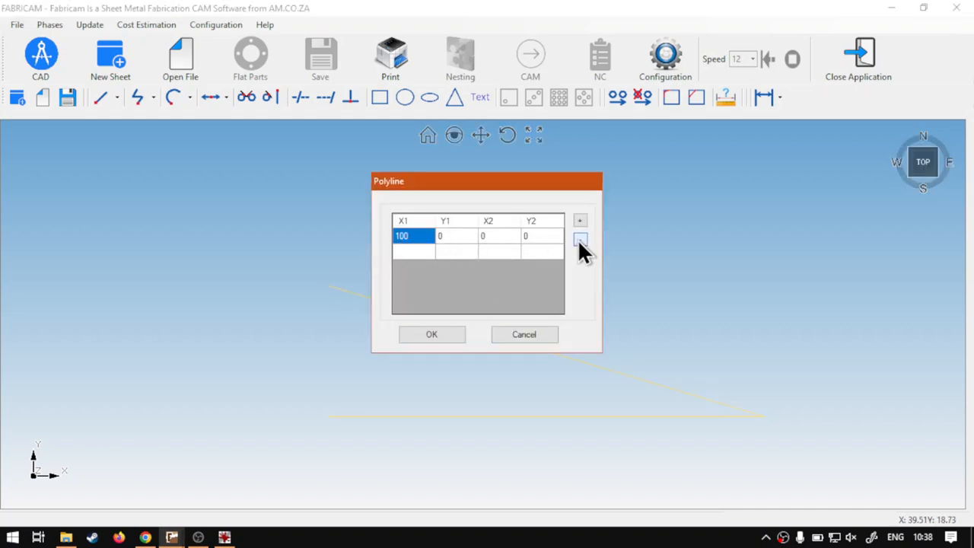
pyautogui.click(530, 334)
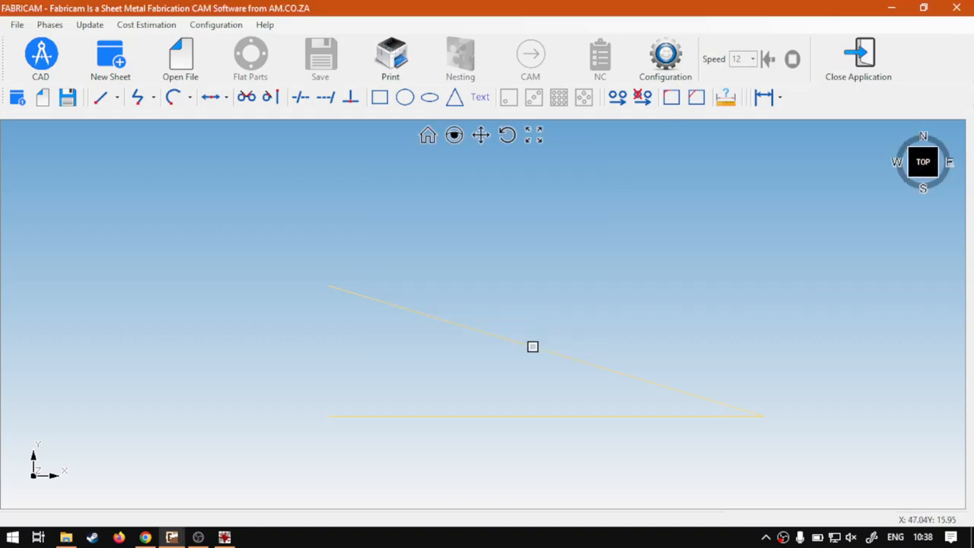
# Reopen the polyline's coordinates and add a third segment from 0,30 to 100,30.
pyautogui.doubleClick(533, 348)
pyautogui.click(435, 252)
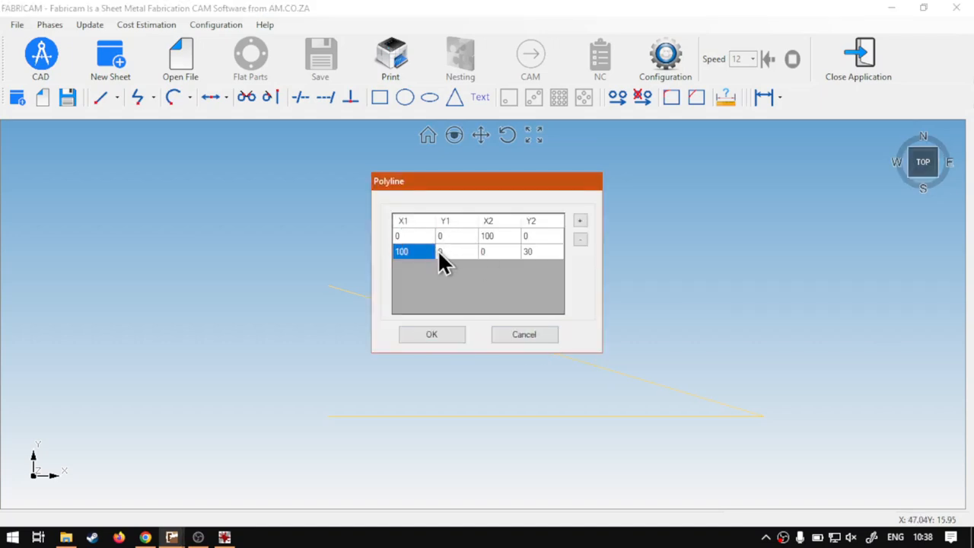
pyautogui.click(579, 221)
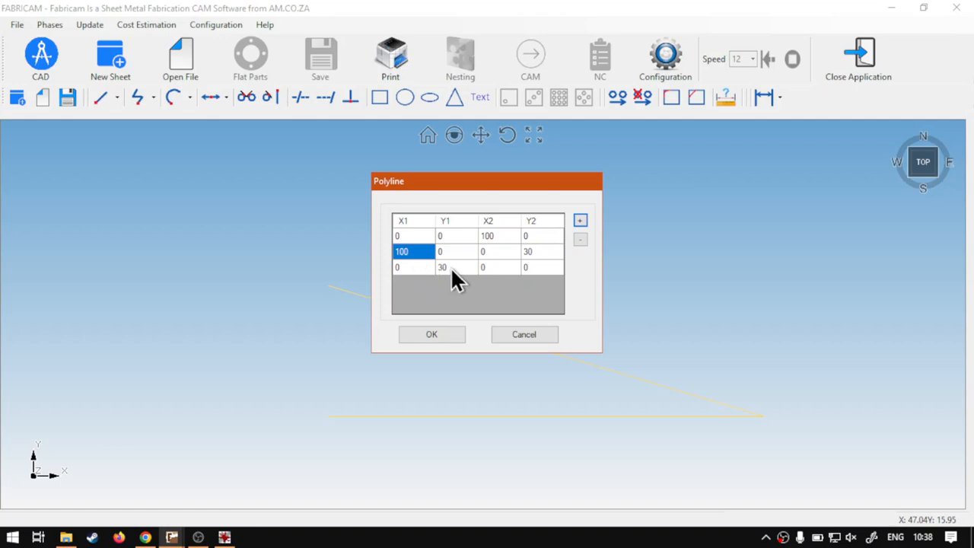
pyautogui.moveTo(488, 188); pyautogui.dragTo(712, 173)
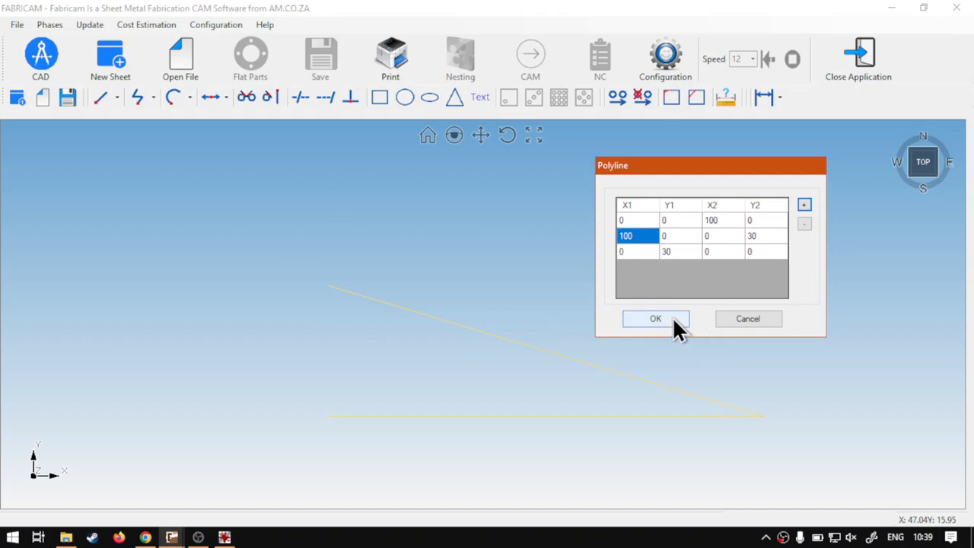
pyautogui.click(678, 267)
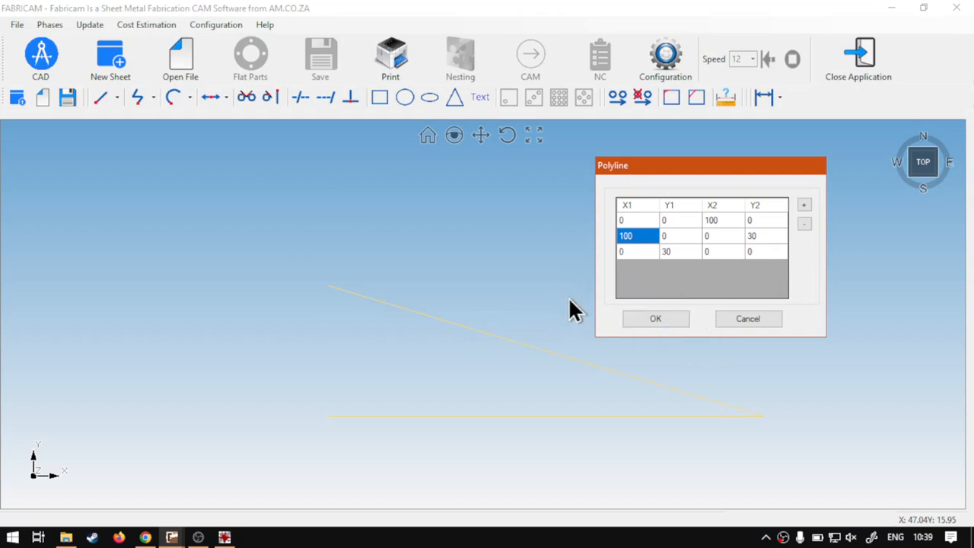
pyautogui.click(711, 252)
pyautogui.click(719, 253)
pyautogui.write('100')
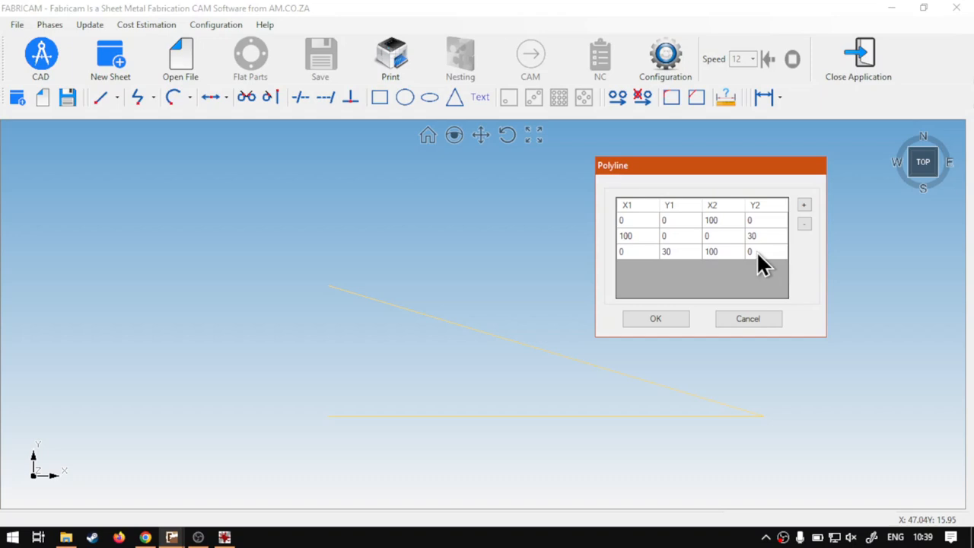
pyautogui.click(756, 252)
pyautogui.click(757, 253)
pyautogui.write('30')
# Add a fourth segment from 100,30 to 0,60 and apply the changes to the polyline.
pyautogui.click(804, 205)
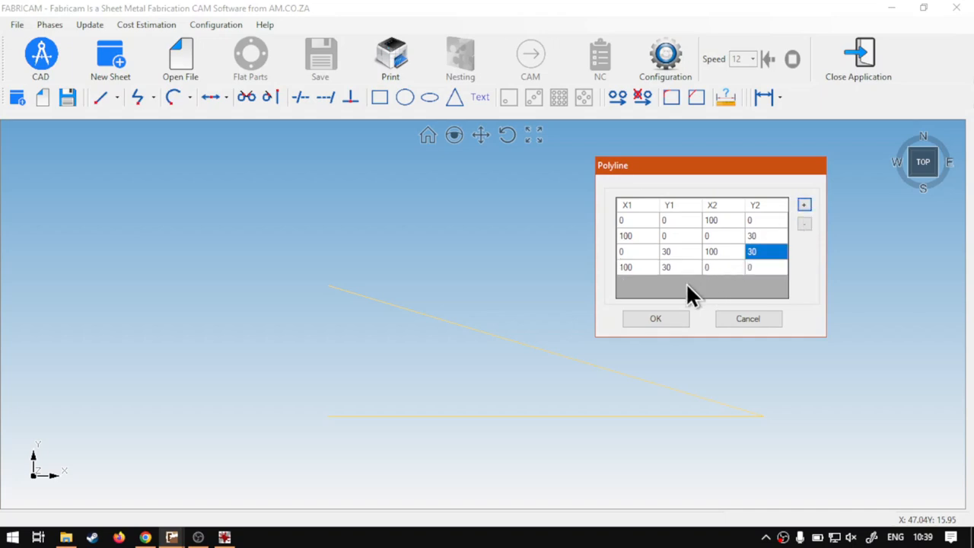
pyautogui.click(723, 269)
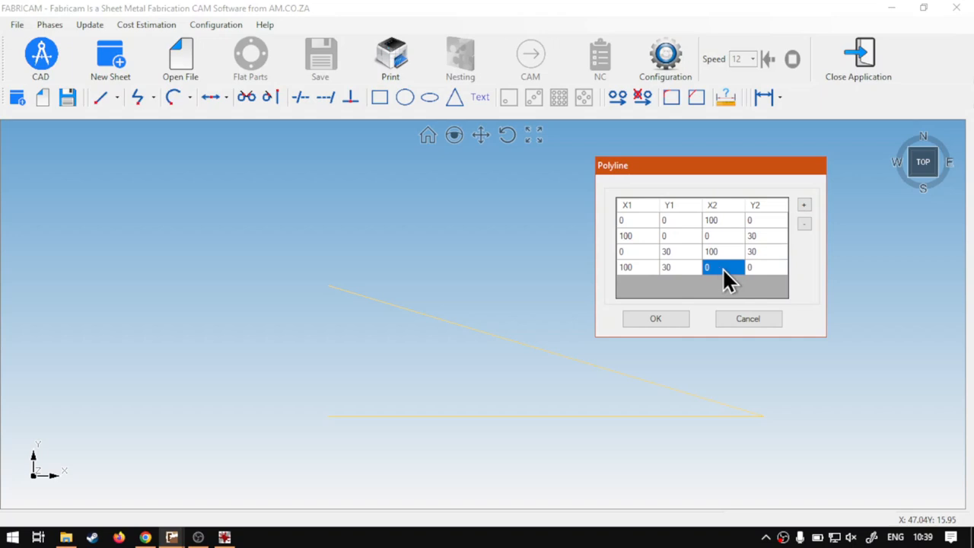
pyautogui.click(766, 268)
pyautogui.click(763, 267)
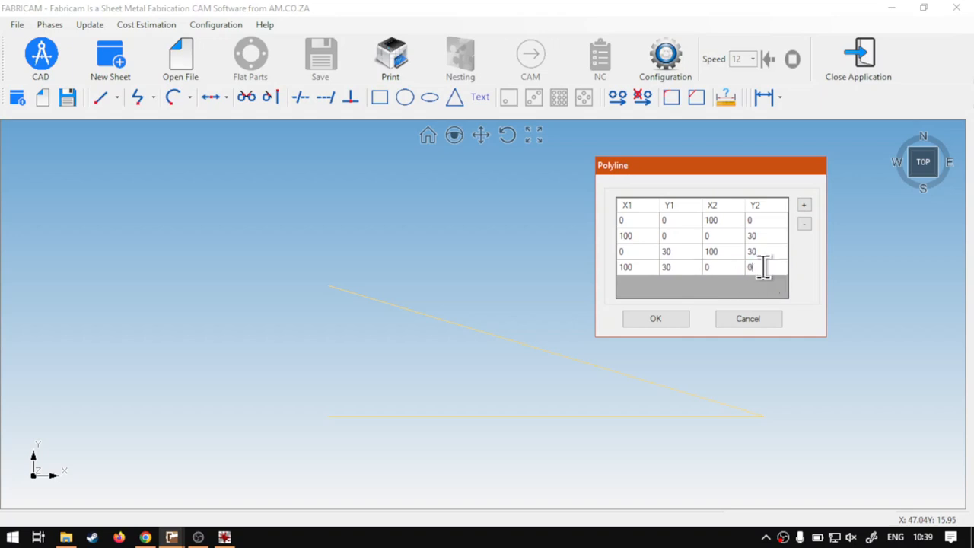
pyautogui.write('60')
pyautogui.click(658, 318)
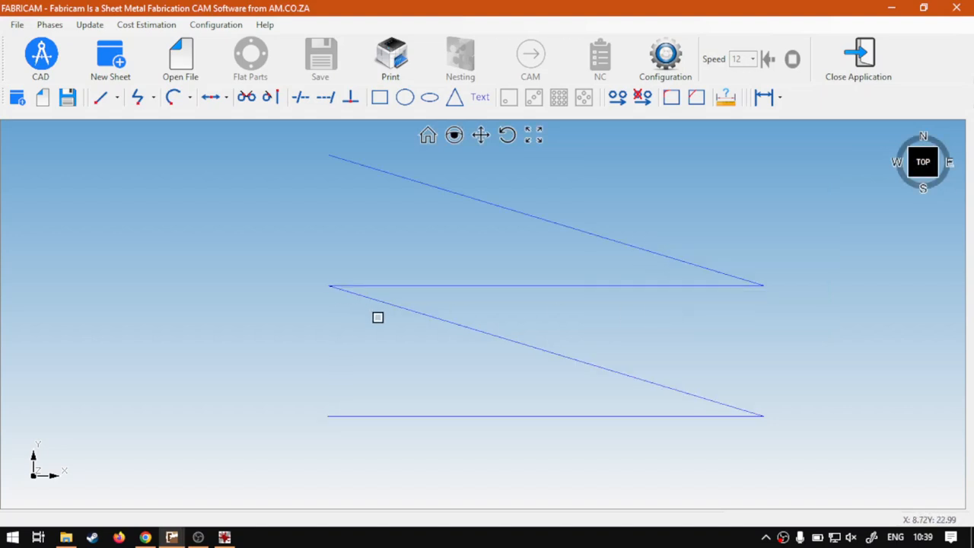
pyautogui.moveTo(609, 239); pyautogui.dragTo(606, 286, button='middle')
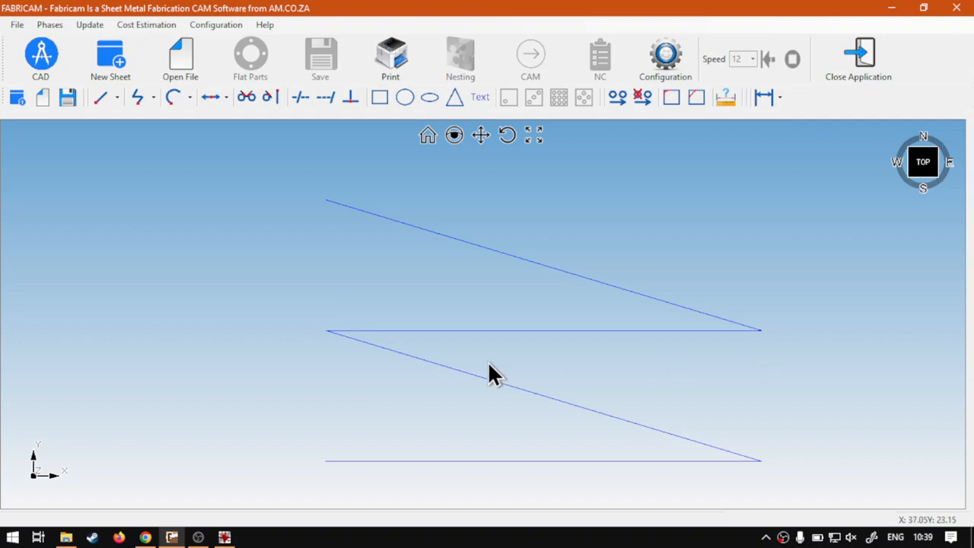
# Switch to the Chrome window with the softwaretraining.co.za page.
pyautogui.click(145, 537)
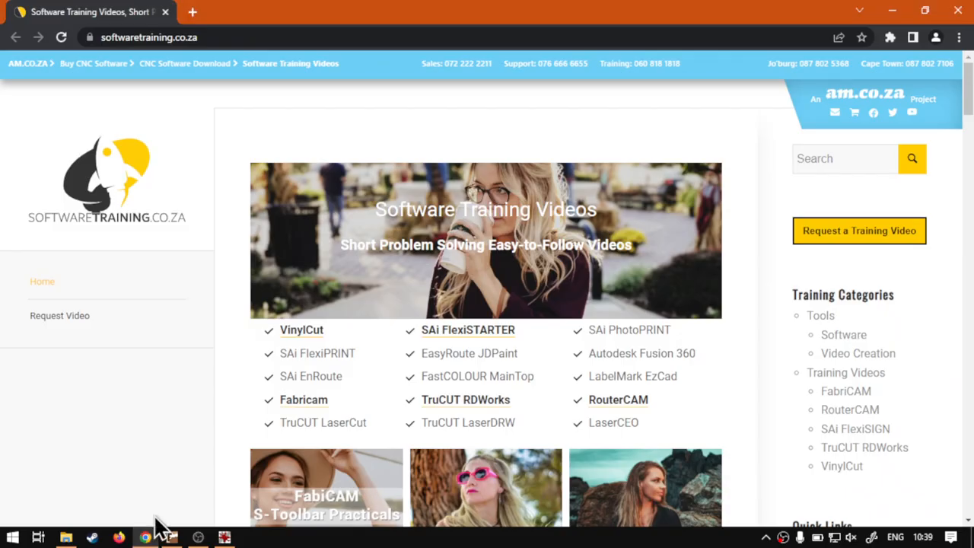